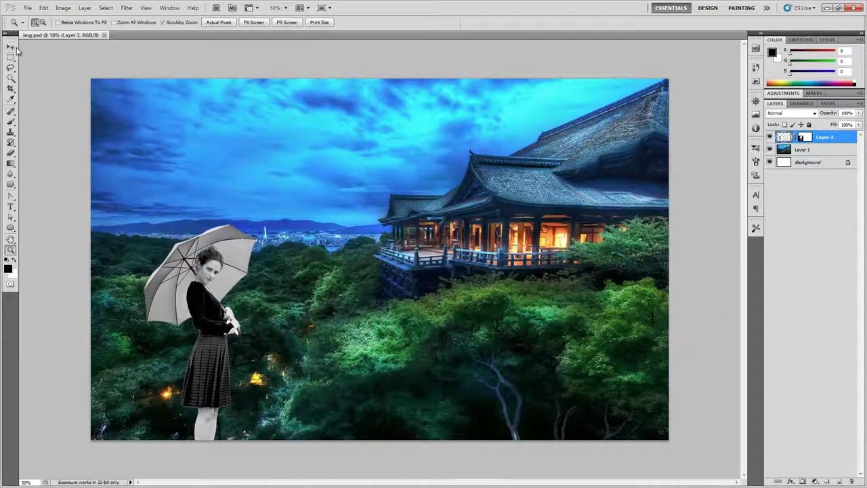
- Zoom into the image up to 3200% to inspect its pixels, and return to the 50% view
left_click(10, 250)
left_click(11, 48)
key("z")
left_click_drag(372, 225, 373, 224)
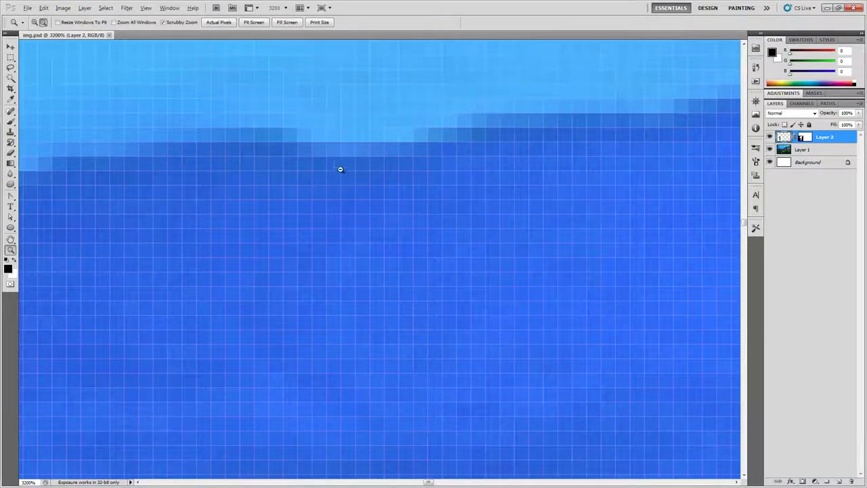
left_click_drag(344, 194, 344, 195)
left_click_drag(203, 158, 204, 155)
left_click(545, 217)
left_click_drag(544, 217, 544, 217)
left_click(545, 217, "alt")
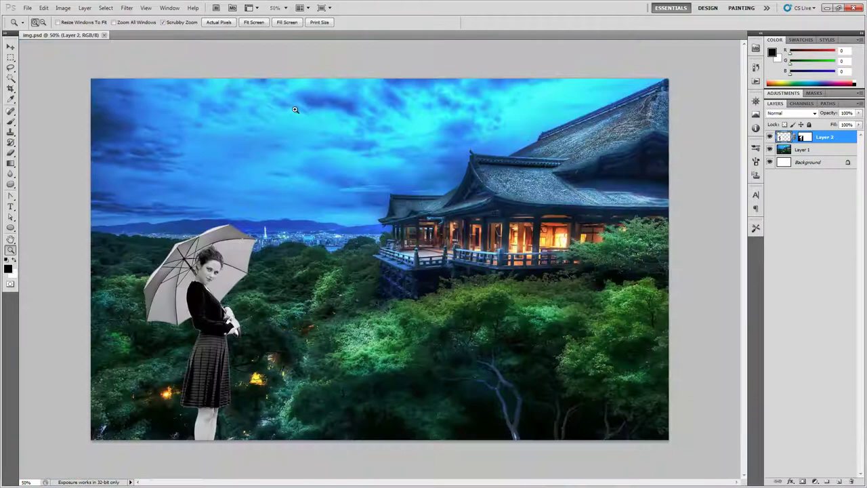
- View the image at the preset magnifications of 100%, 200% and 25%, and enlarge it to 66.7%
left_click(286, 9)
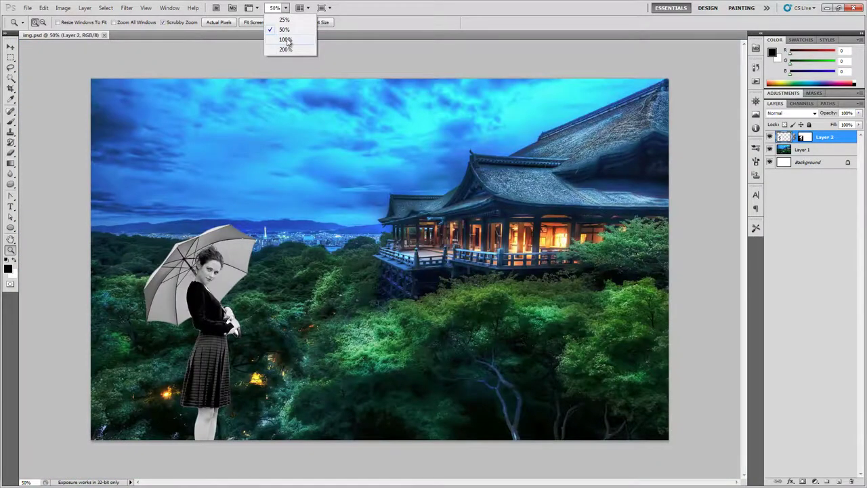
left_click(286, 40)
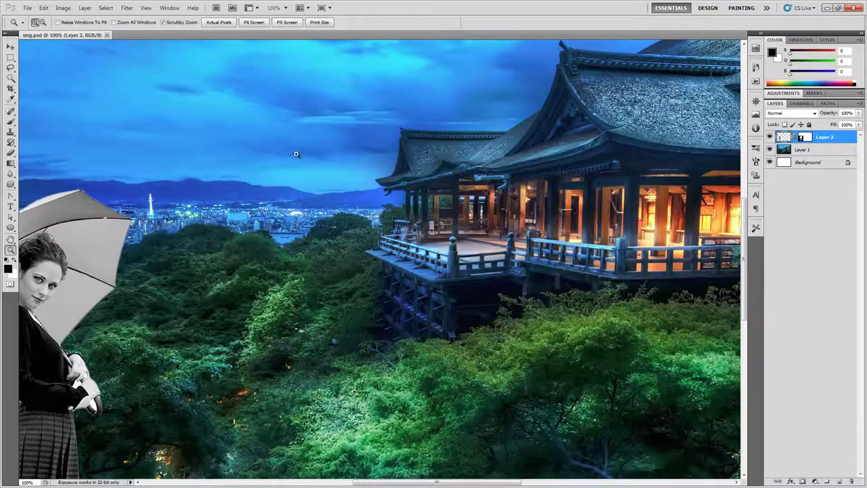
left_click(287, 9)
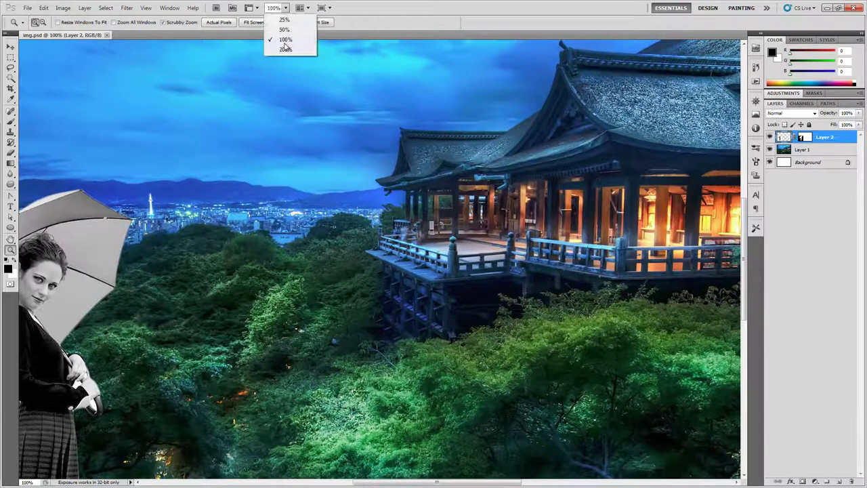
left_click(283, 47)
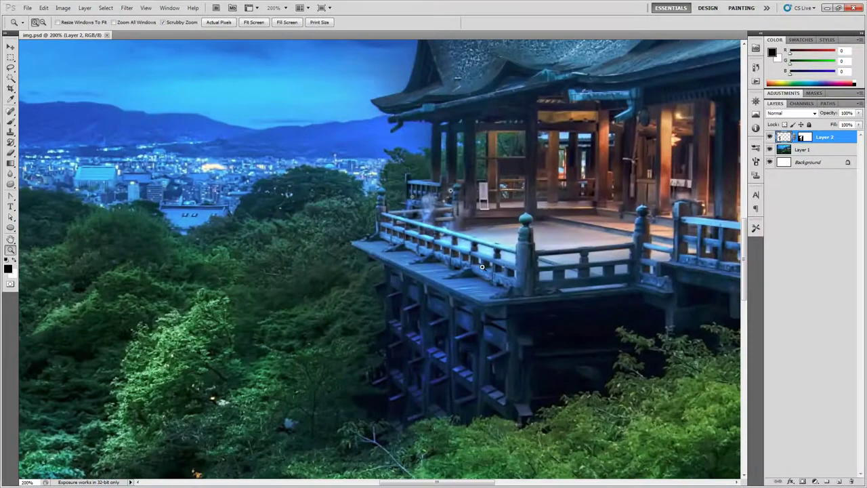
left_click(286, 8)
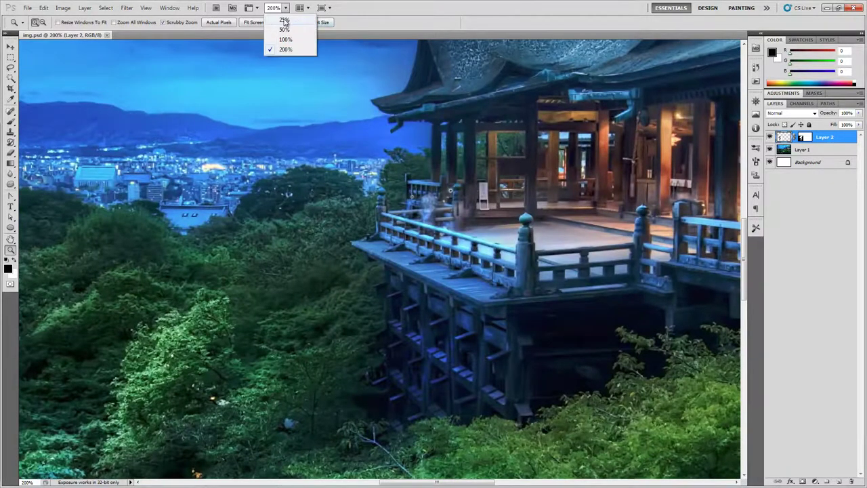
left_click(284, 21)
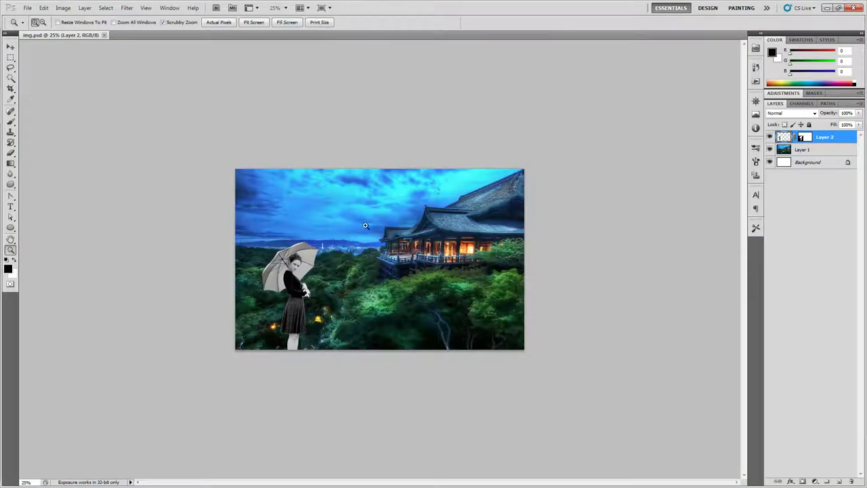
left_click(453, 241)
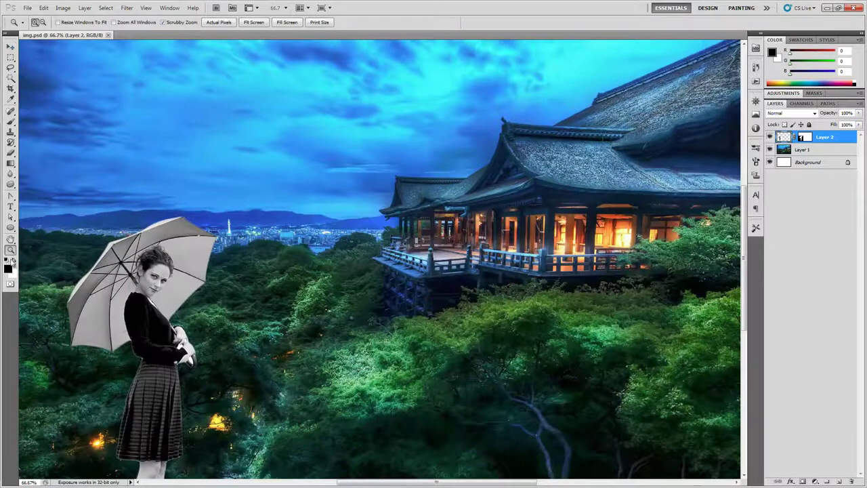
- Activate the Move, Magic Wand, Brush, Eraser, Gradient and Blur tools in turn to compare their options
left_click(10, 47)
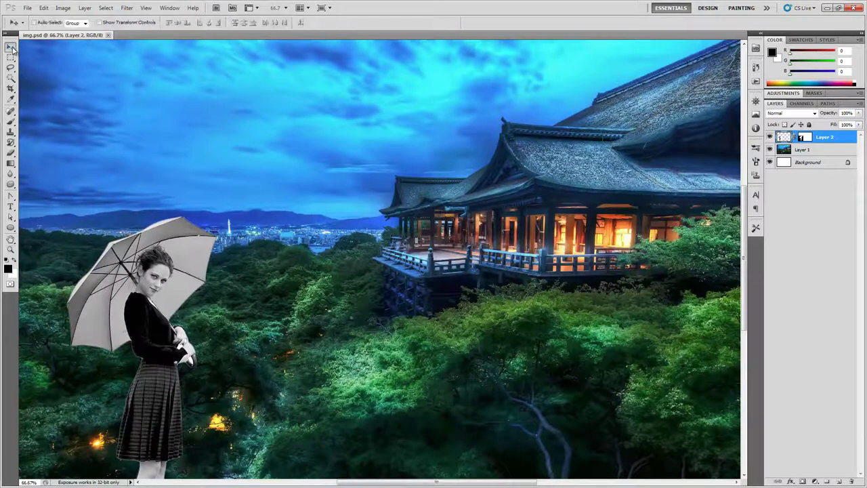
left_click(11, 78)
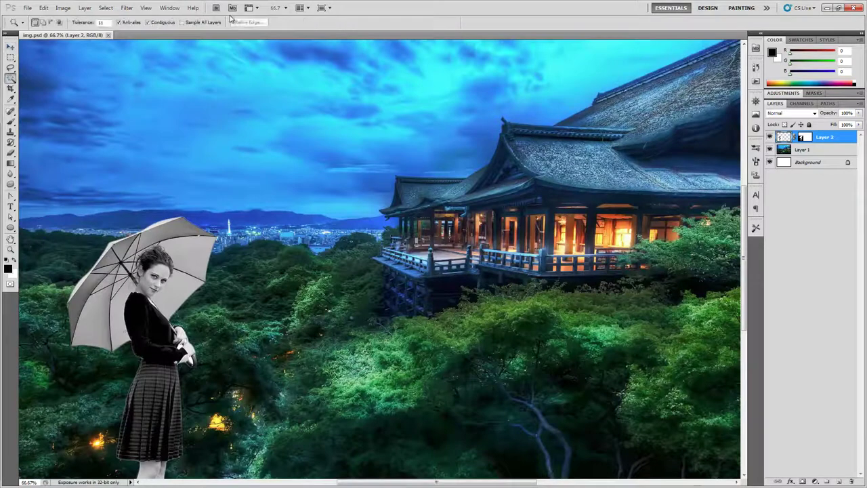
left_click(11, 120)
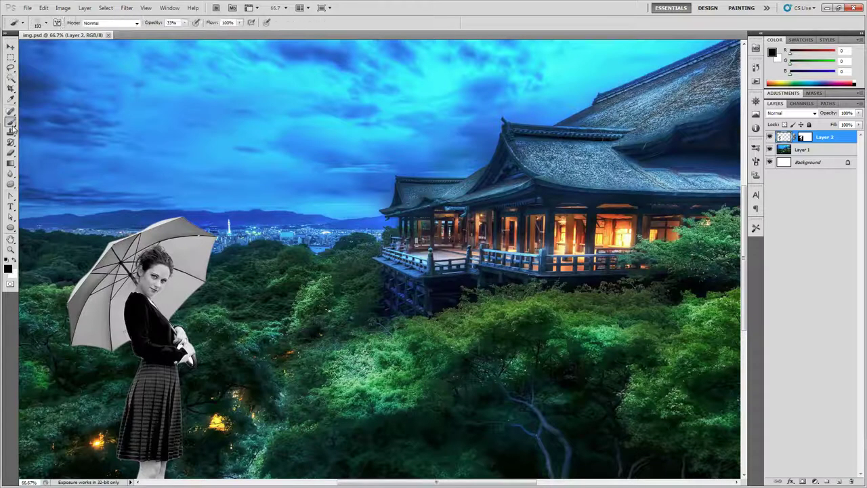
left_click(11, 153)
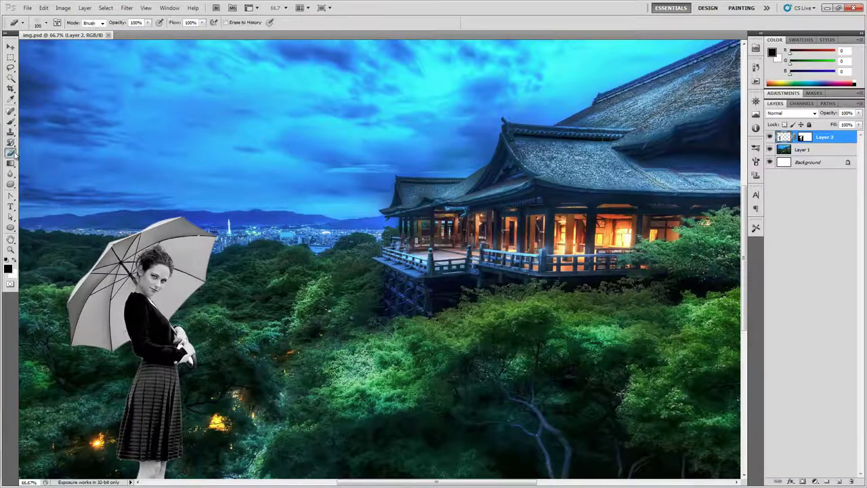
left_click(12, 164)
left_click(11, 173)
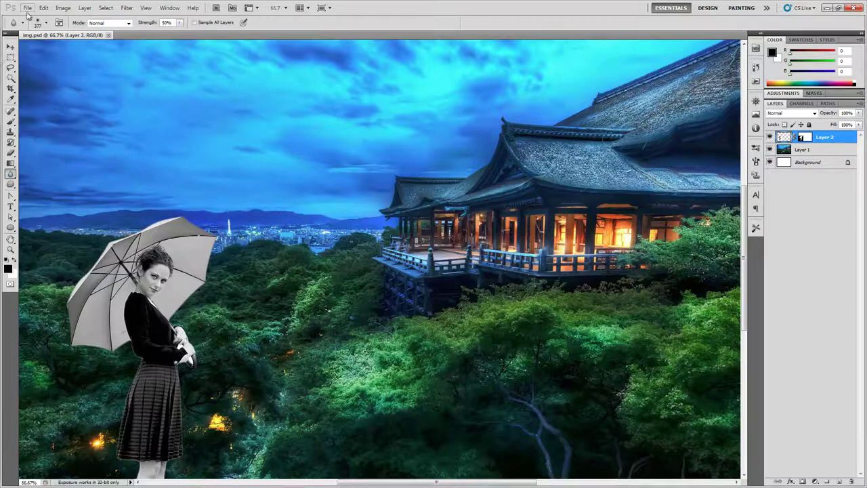
left_click(85, 7)
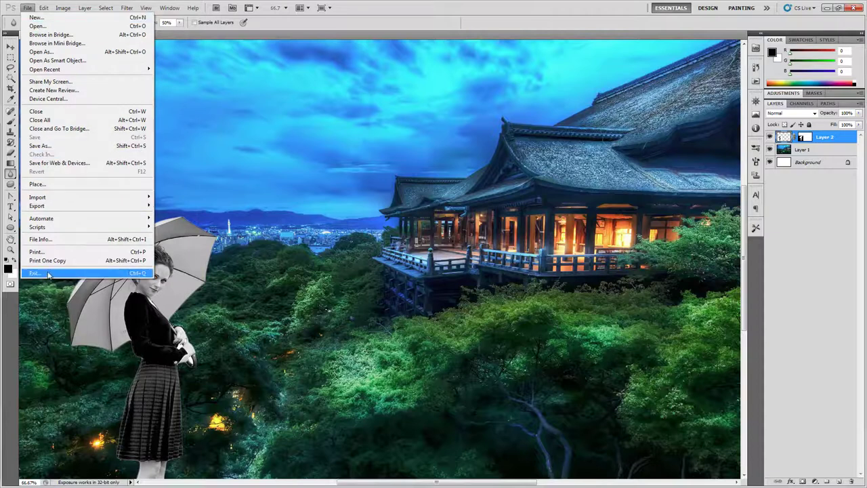
mouse_move(43, 8)
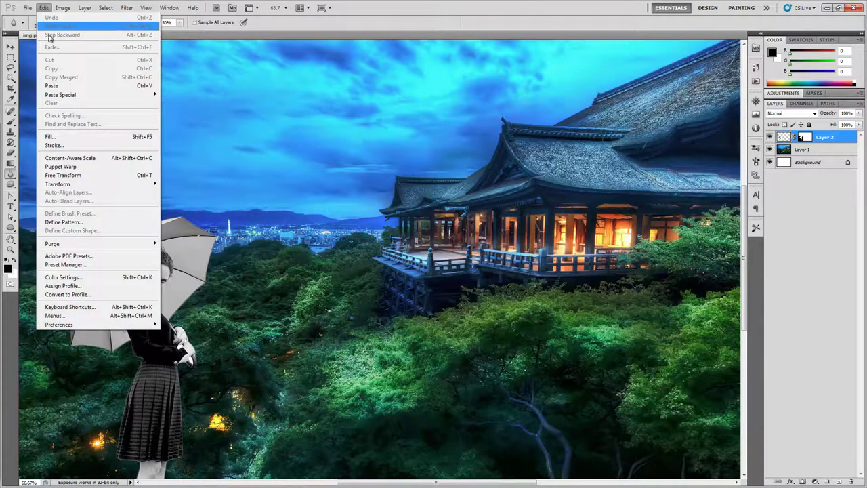
mouse_move(77, 8)
mouse_move(193, 8)
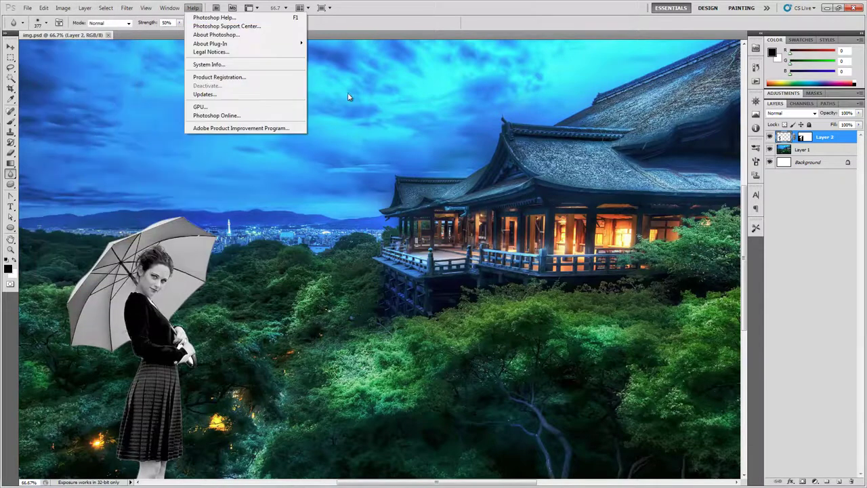
left_click(382, 18)
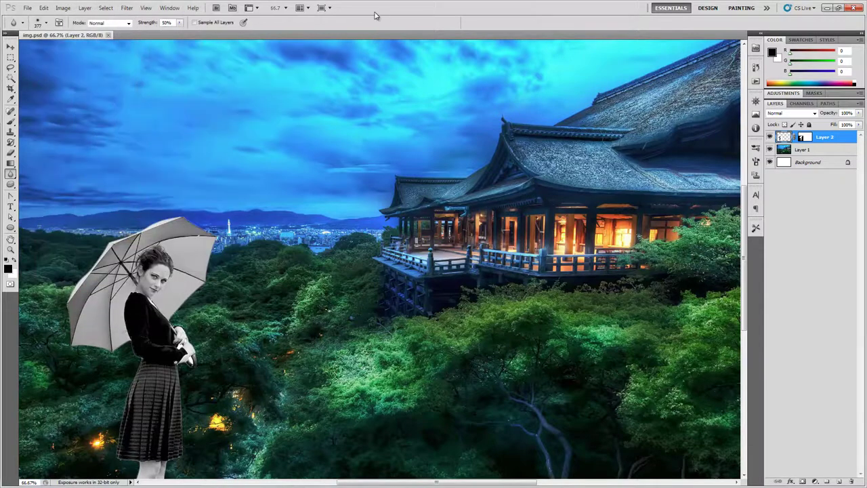
- Open the file img2.psd from the IMG folder
left_click(27, 9)
left_click(48, 26)
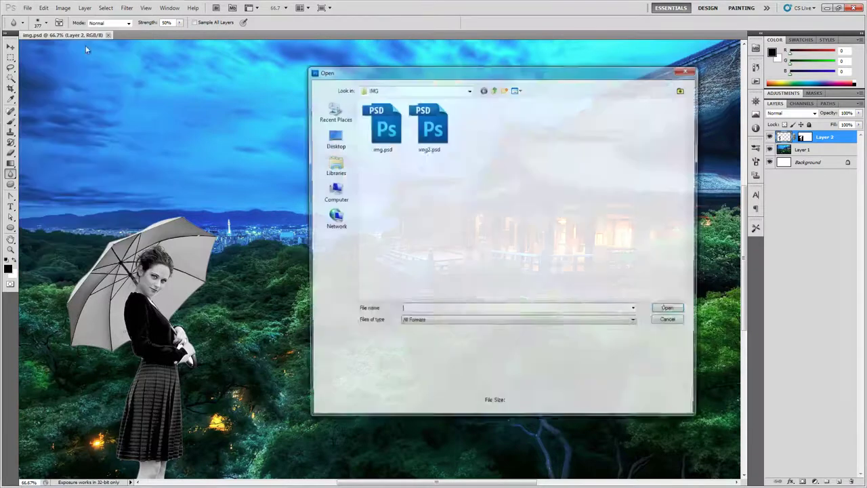
left_click(433, 126)
double_click(434, 126)
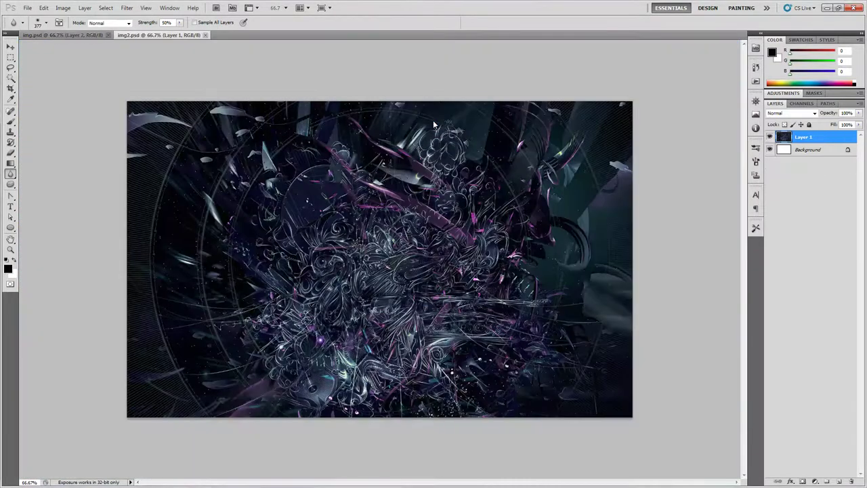
- Switch back and forth between the img.psd and img2.psd documents, ending on img2.psd
left_click(83, 35)
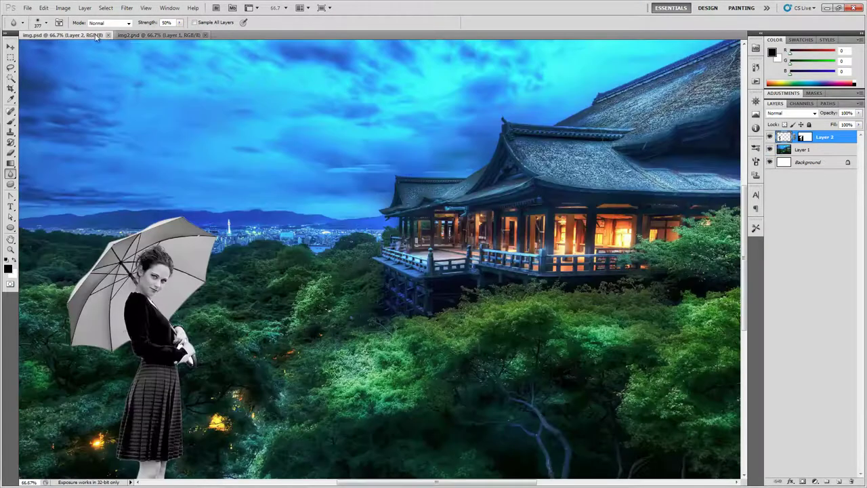
left_click(133, 35)
left_click(99, 35)
left_click(154, 36)
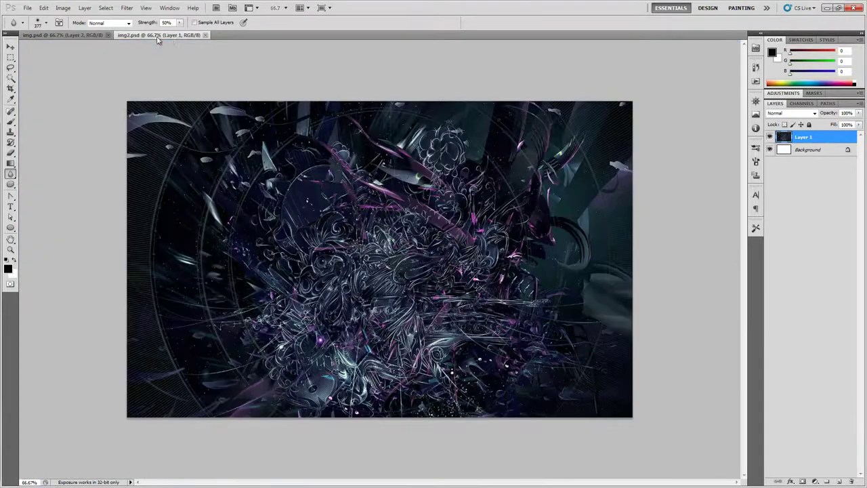
- Float the img2.psd document in its own window and copy its Layer 1 into img.psd
left_click_drag(169, 39, 262, 63)
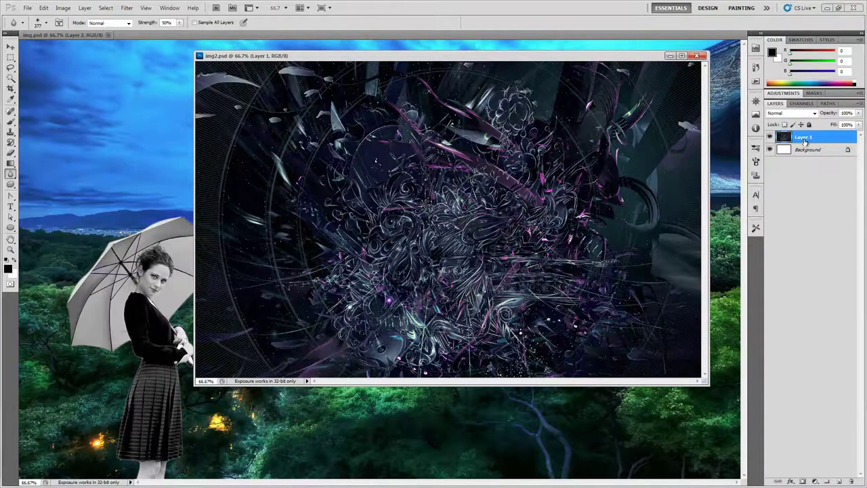
left_click_drag(805, 139, 126, 239)
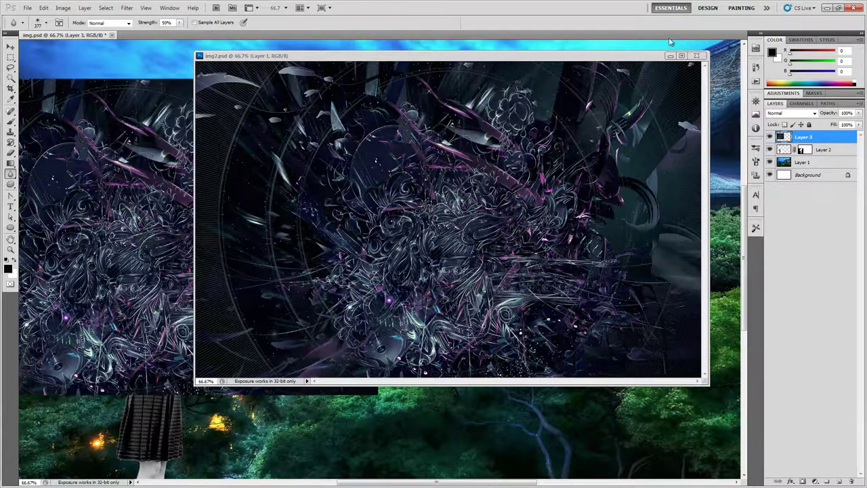
left_click(697, 55)
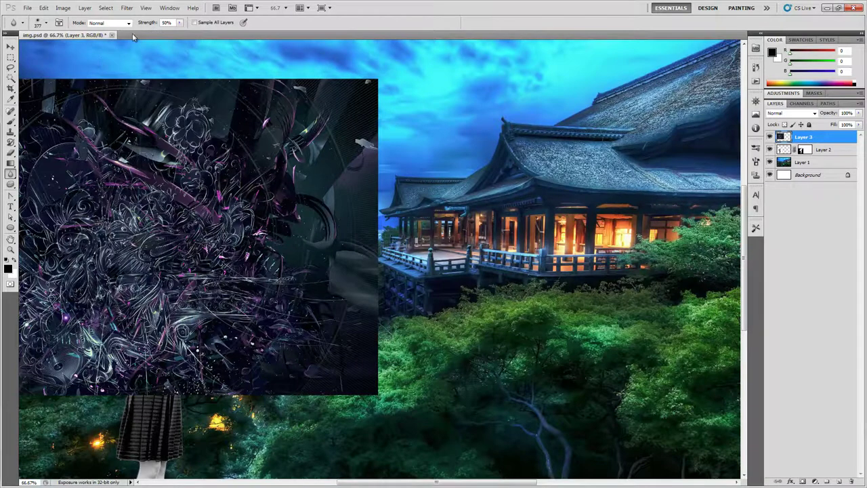
- Bring the floating img2.psd document back to the front and dock it beside img.psd
left_click(168, 8)
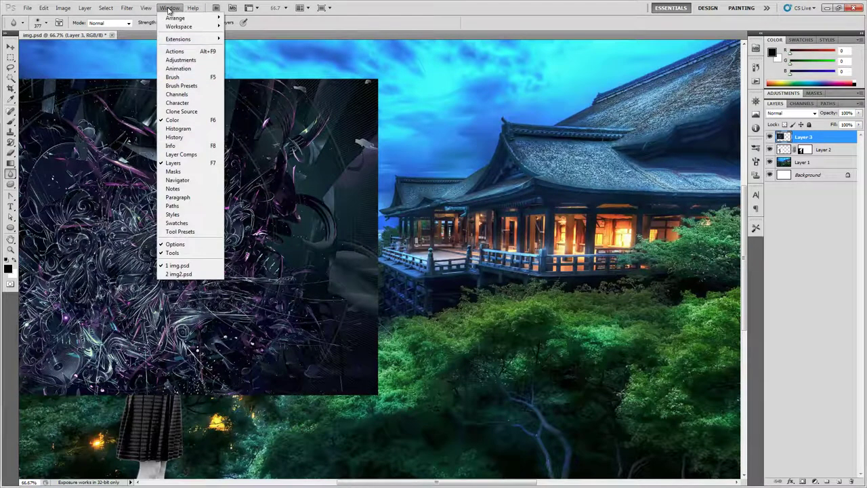
left_click(178, 273)
left_click_drag(246, 59, 180, 38)
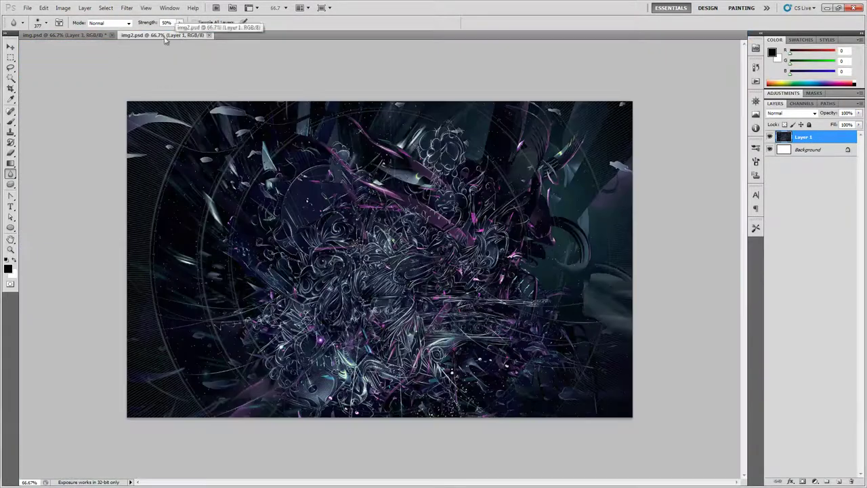
- Return to img.psd and delete Layer 3, the artwork copied from img2.psd
left_click(95, 35)
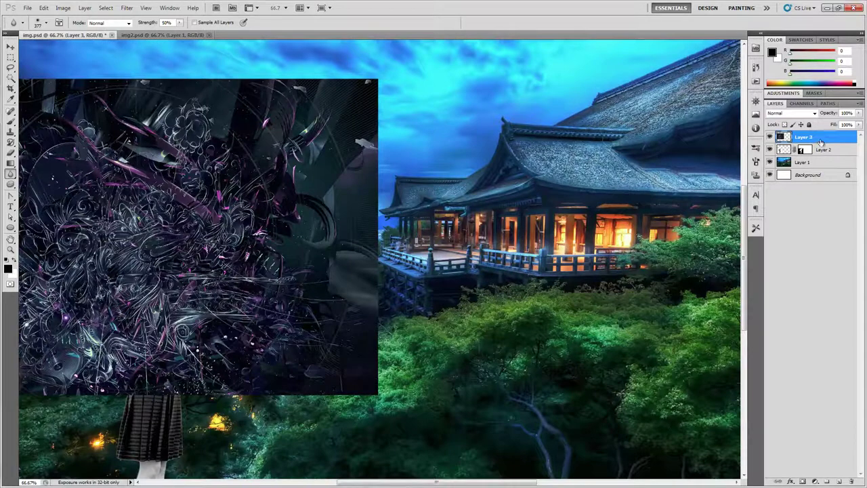
left_click(853, 482)
key("Return")
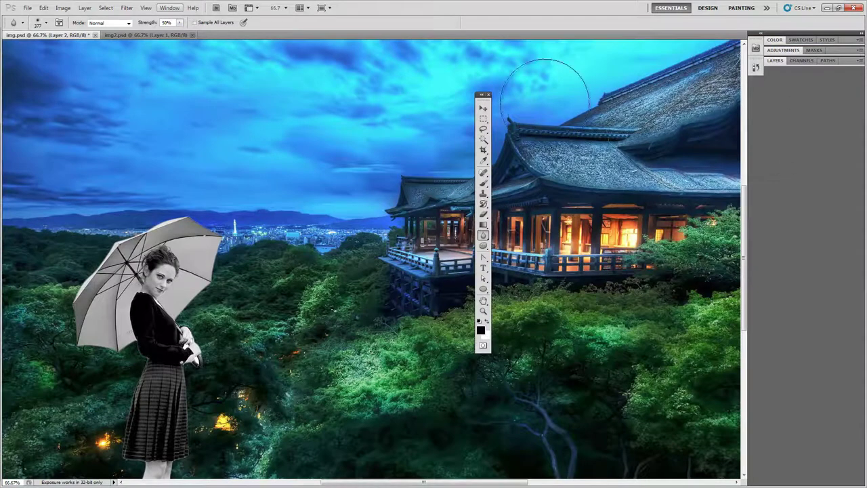
- Restore the default tool and panel arrangement by resetting the Essentials workspace
left_click(169, 8)
mouse_move(179, 27)
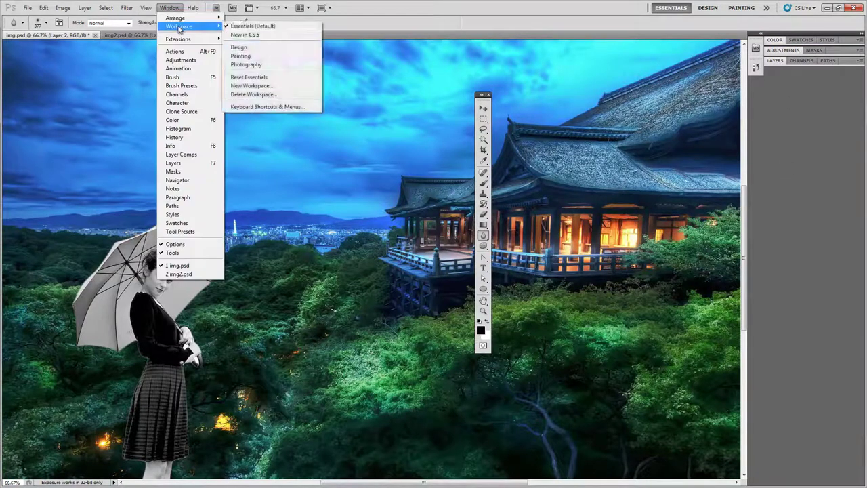
left_click(256, 28)
left_click(169, 7)
mouse_move(188, 31)
left_click(264, 79)
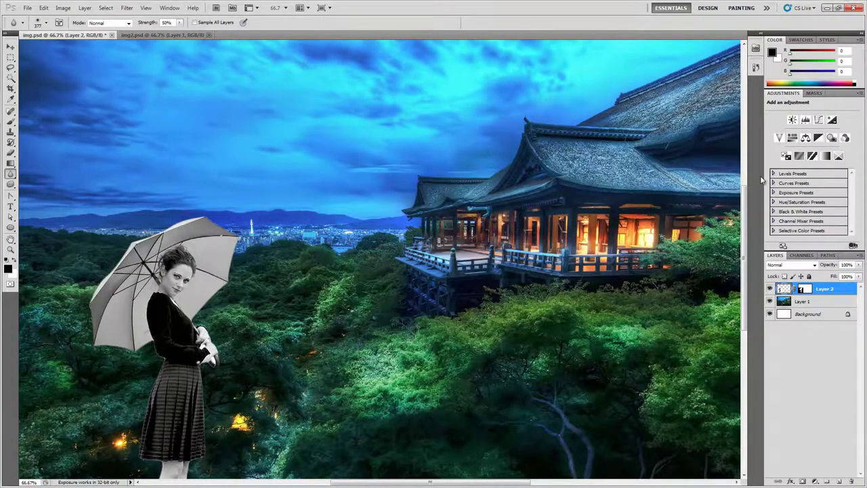
- Add a Hue/Saturation adjustment layer above Layer 2 with the hue shifted slightly negative, and select Layer 1
left_click(792, 138)
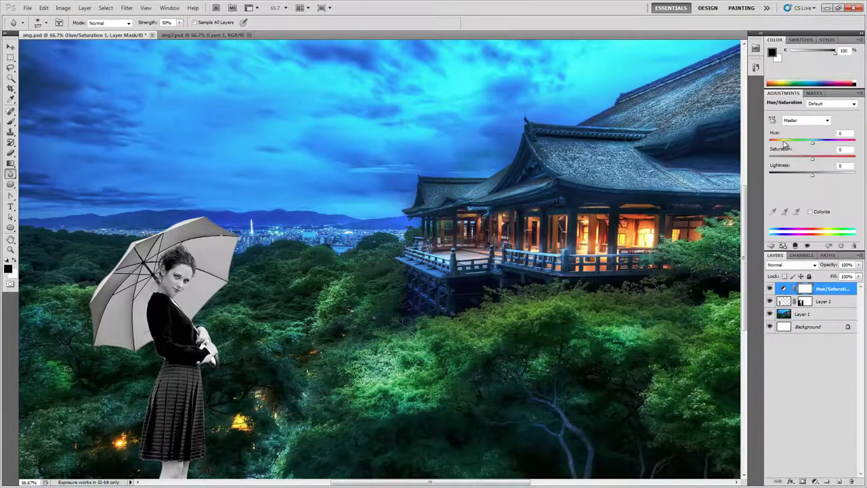
mouse_move(812, 145)
left_mouse_down()
mouse_move(790, 143)
mouse_move(828, 144)
mouse_move(808, 143)
left_mouse_up()
left_click(804, 315)
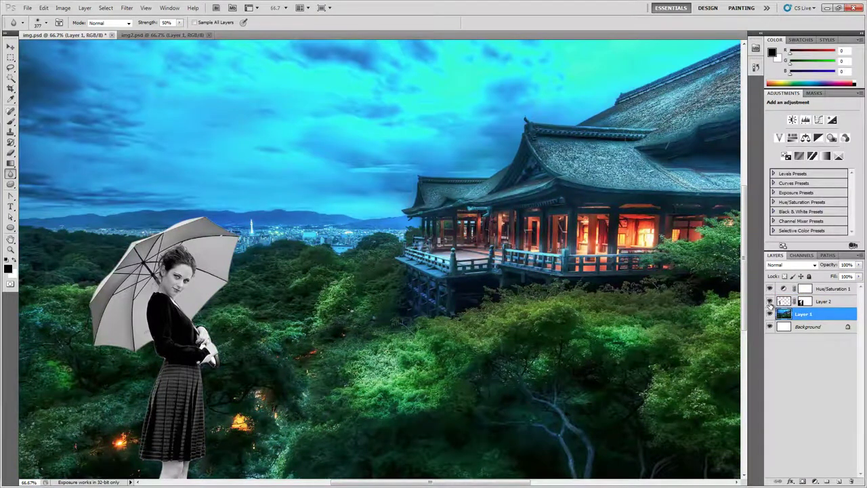
- Hide and show Layer 2 and Layer 1 in turn to see what each contributes to the picture
left_click(783, 301)
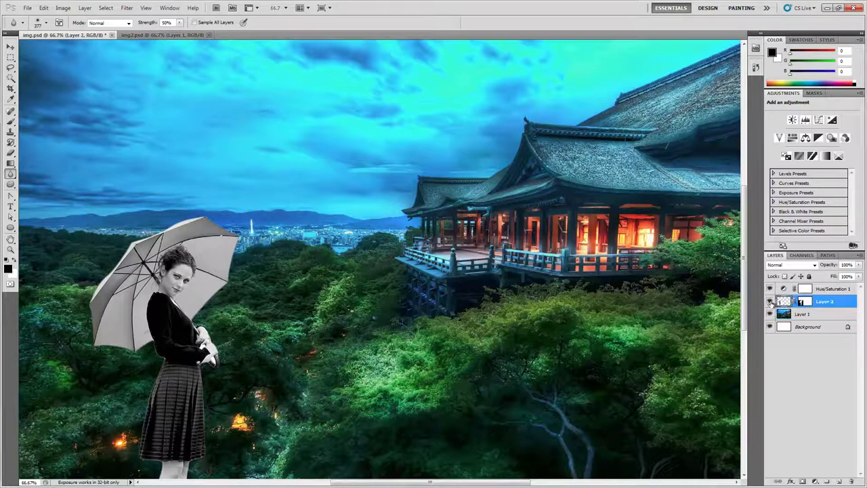
left_click(770, 302)
left_click(770, 301)
left_click(774, 314)
left_click(770, 314)
left_click(770, 314)
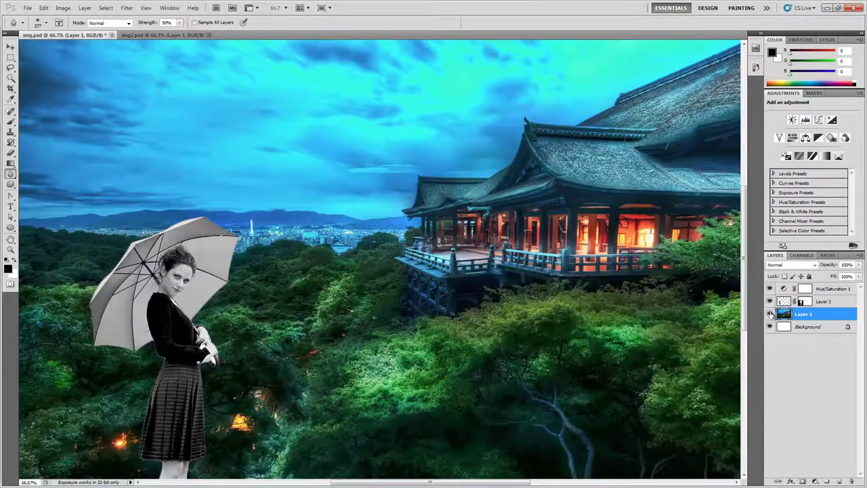
left_click(802, 302)
left_click(769, 301)
left_click(769, 302)
- Set the Hue/Saturation 1 adjustment layer's hue to +34 and toggle the layer off and on to compare its effect
left_click(807, 289)
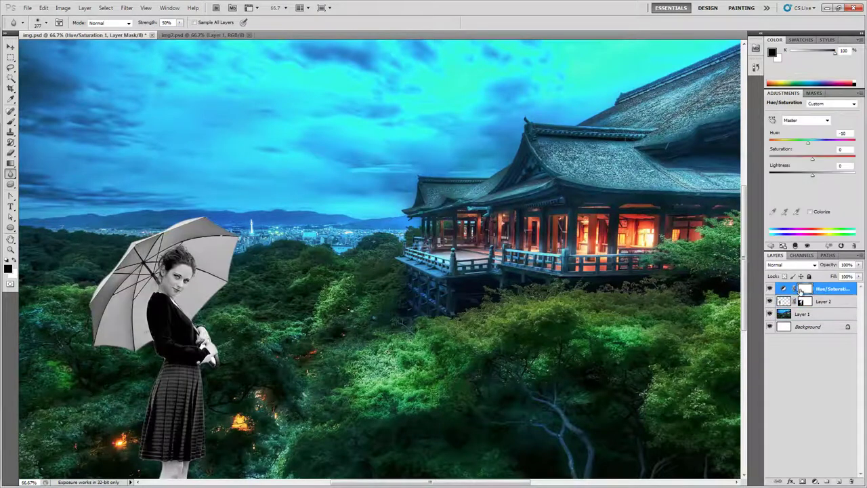
left_click(770, 289)
left_click(770, 289)
left_click_drag(813, 144, 828, 144)
left_click(770, 289)
left_click(770, 289)
left_click(770, 288)
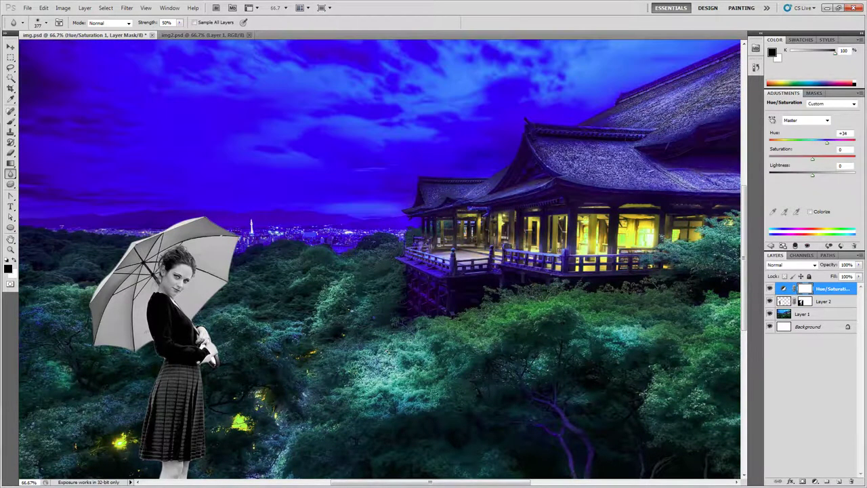
- Try tiling img.psd and img2.psd side by side and stacked, and consolidate both documents back into a single tabbed window
left_click(307, 8)
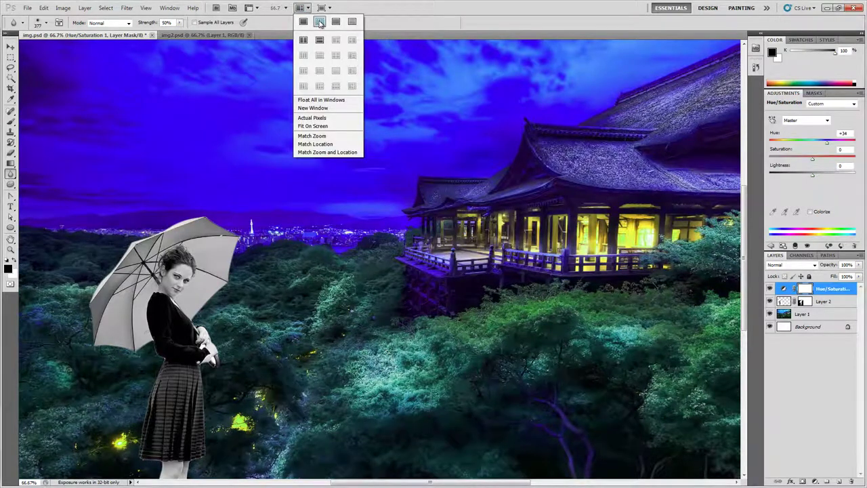
left_click(321, 23)
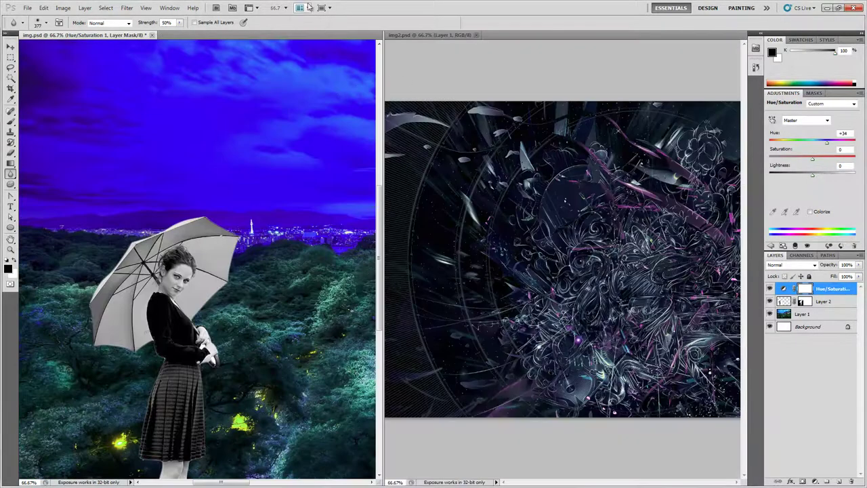
left_click(308, 9)
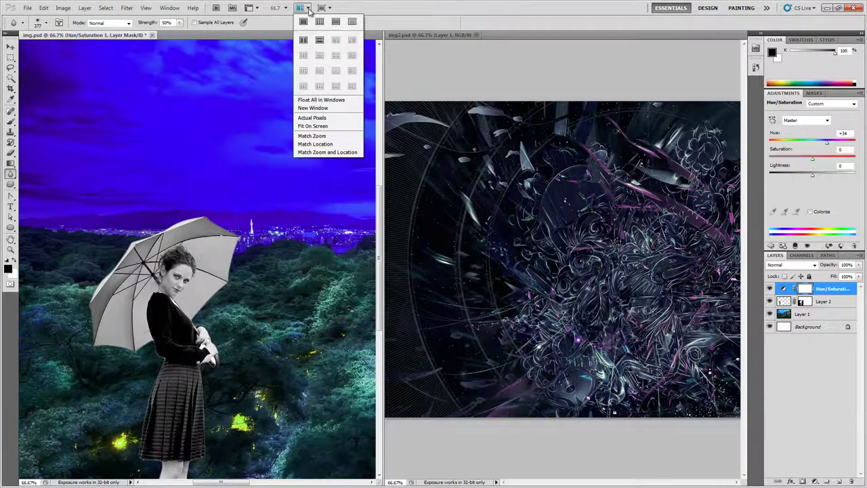
left_click(320, 42)
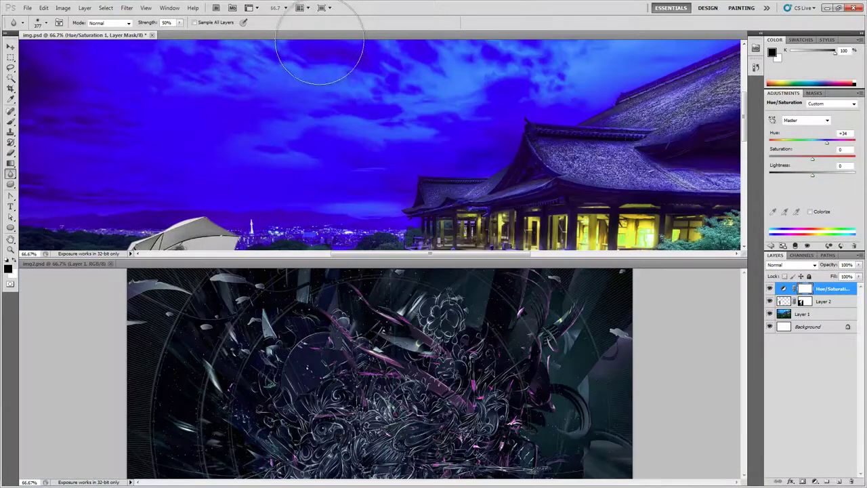
left_click(300, 8)
left_click(303, 40)
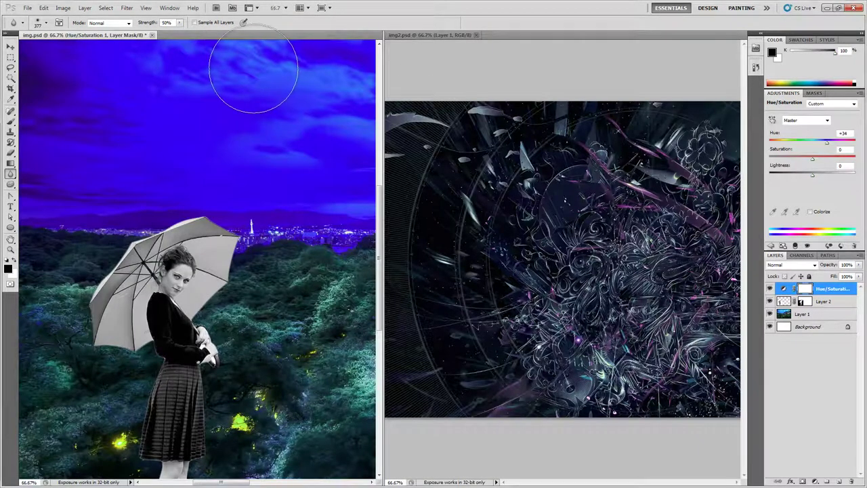
left_click(300, 7)
left_click(304, 30)
- Zoom in on the city skyline of img.psd to 400% and pan across it with the scrollbar and the Hand tool
key("z")
left_click_drag(302, 213, 303, 213)
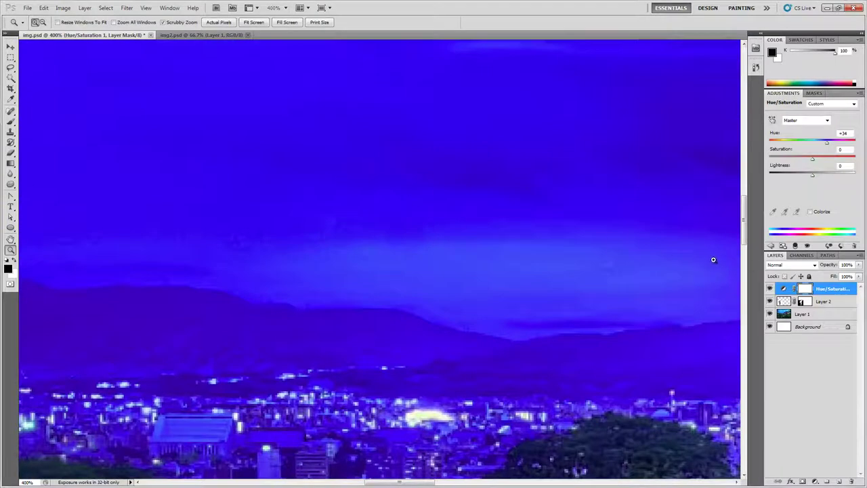
mouse_move(416, 483)
left_mouse_down()
mouse_move(432, 483)
mouse_move(420, 482)
left_mouse_up()
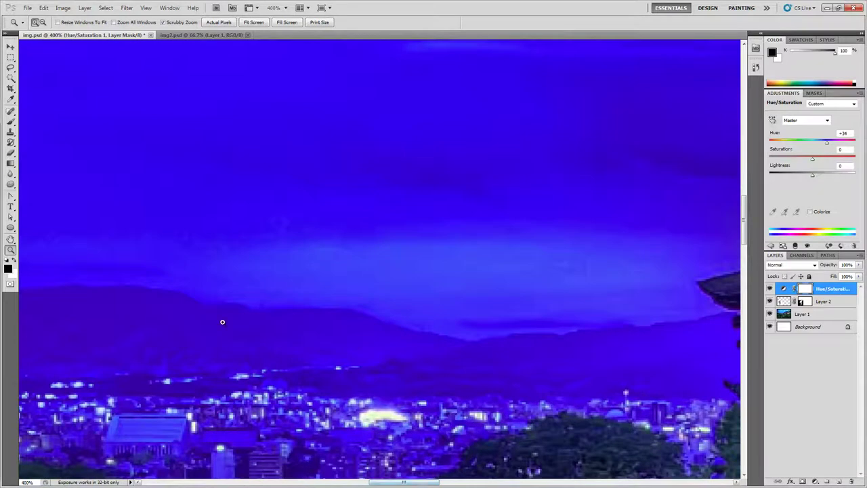
left_click(11, 239)
left_click(10, 240)
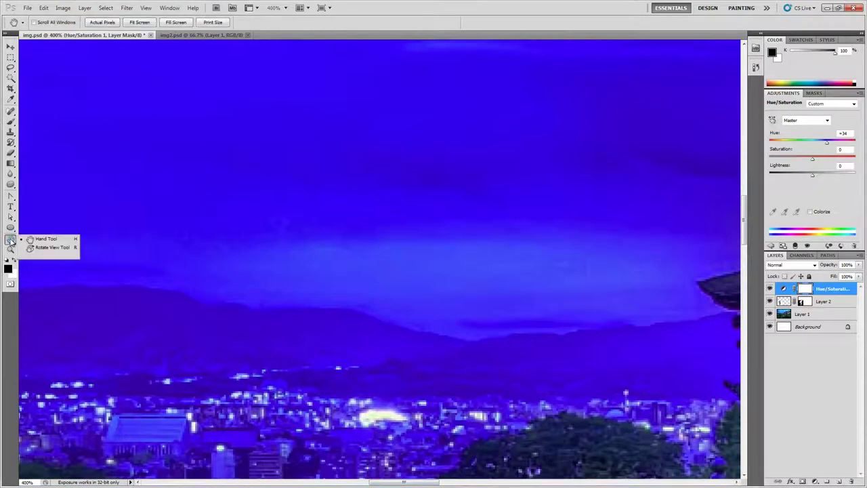
left_click_drag(76, 242, 75, 243)
left_click_drag(341, 197, 254, 191)
left_click_drag(299, 250, 281, 184)
- Zoom img.psd out to 100%, and alternate between the Zoom and Hand tools to inspect different areas at up to 300% or more
key("z")
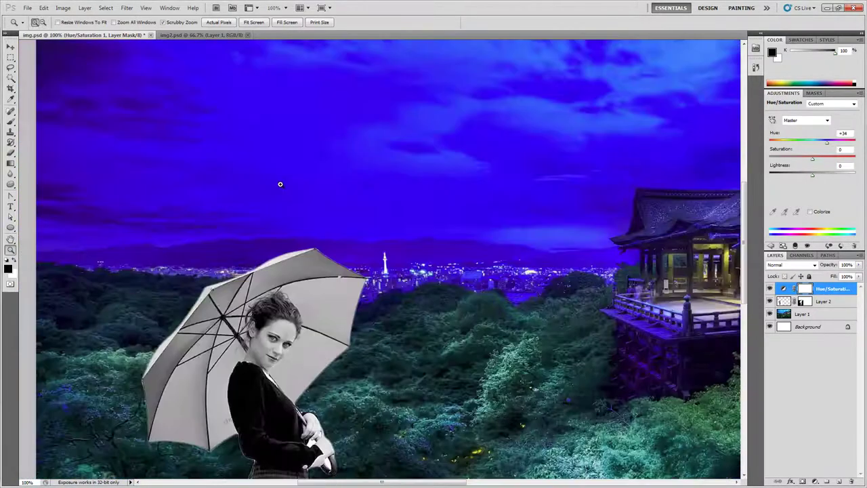
left_click(280, 185)
left_click(281, 184)
key("h")
left_click_drag(583, 215, 151, 170)
left_click_drag(490, 196, 276, 157)
left_click_drag(654, 403, 399, 251)
key("z")
left_click(399, 252)
left_click(400, 252)
key("h")
left_click_drag(598, 330, 198, 76)
left_click_drag(244, 250, 562, 222)
left_click_drag(169, 257, 603, 359)
left_click_drag(203, 203, 542, 345)
key("ctrl+minus")
key("ctrl+minus")
- Activate the Brush tool, and hide and restore all tools and panels around the img.psd canvas
key("b")
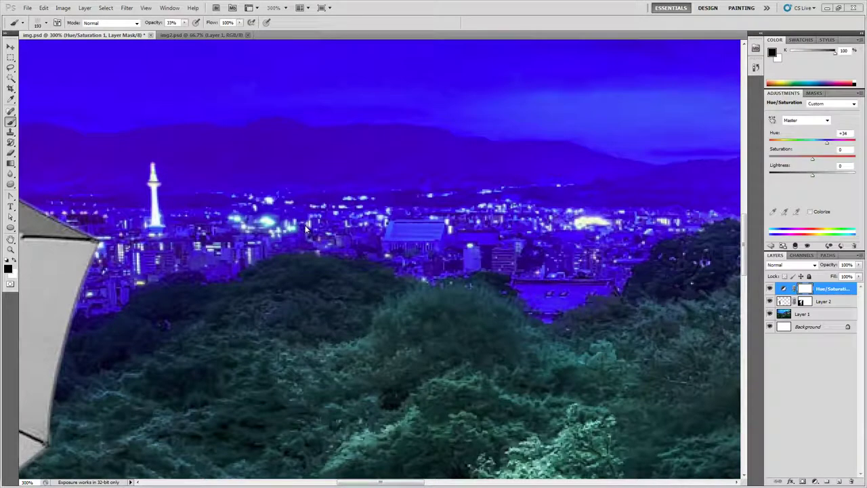
key("ctrl+alt+4")
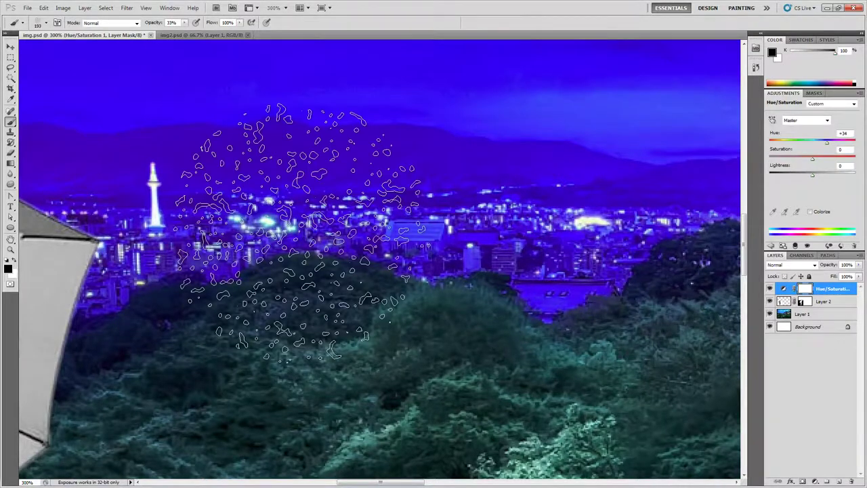
key("Tab")
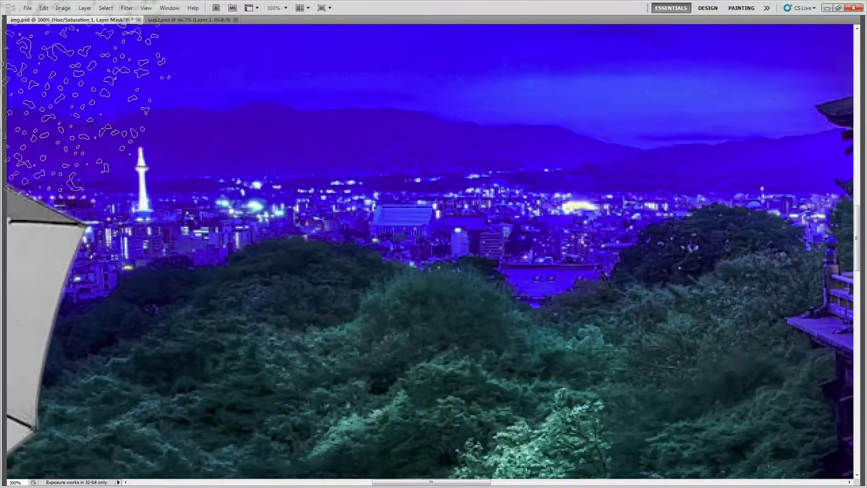
left_click_drag(847, 207, 392, 230)
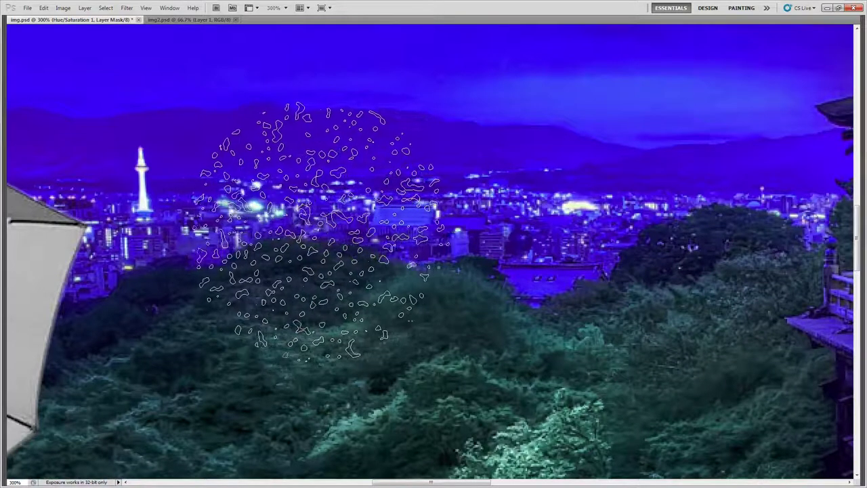
key("Tab")
key("Tab")
key("Tab")
key("Tab")
key("Tab")
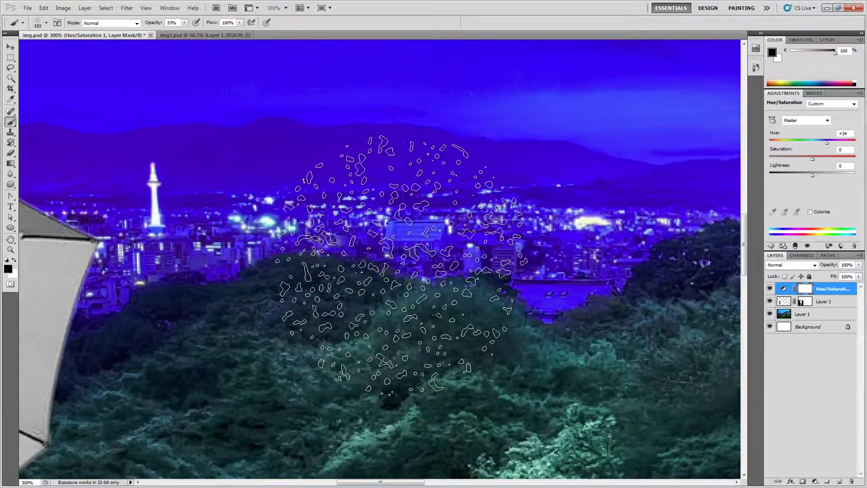
- Cycle img.psd through the screen modes to full screen, zoom out to the whole picture and centre it
key("f")
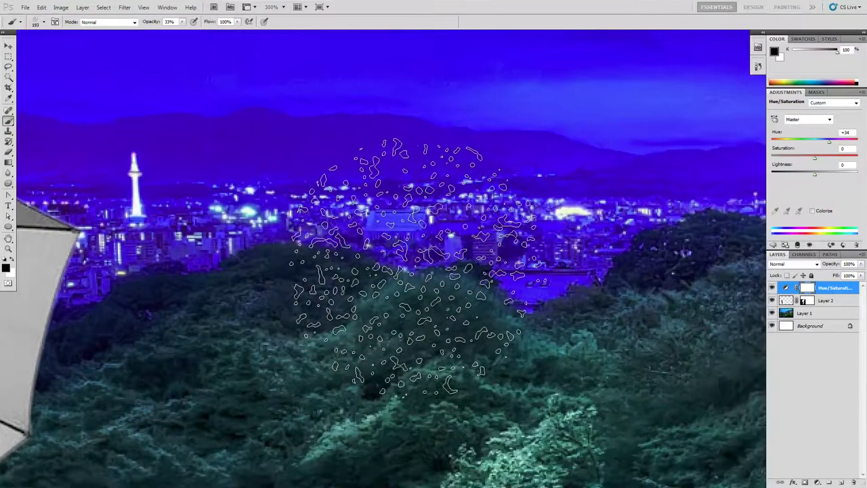
key("f")
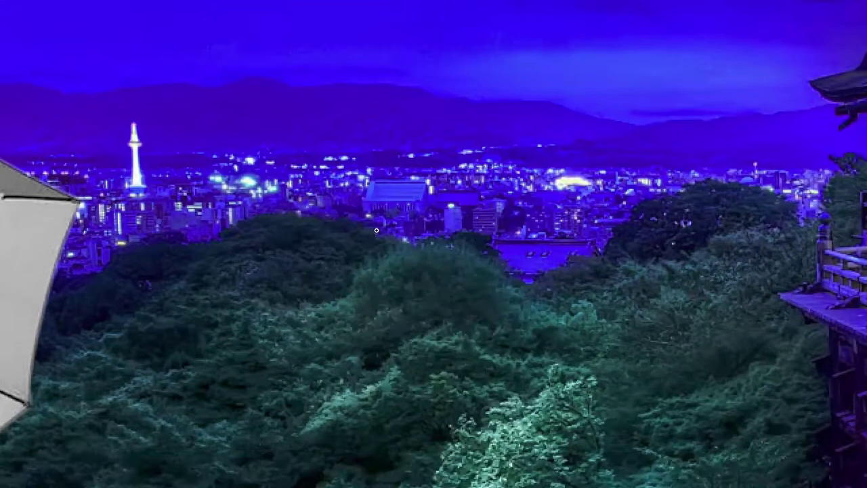
scroll(377, 230, "down", 4)
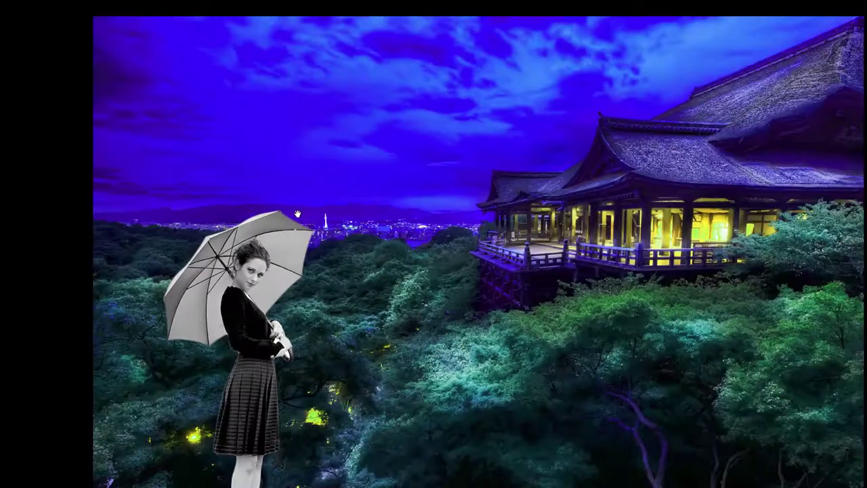
left_click_drag(552, 165, 416, 255)
left_click_drag(505, 459, 592, 366)
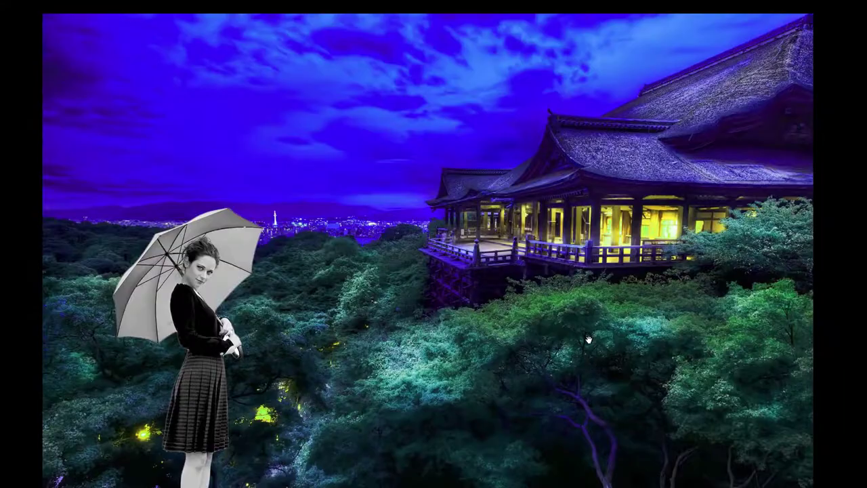
left_click_drag(486, 332, 441, 348)
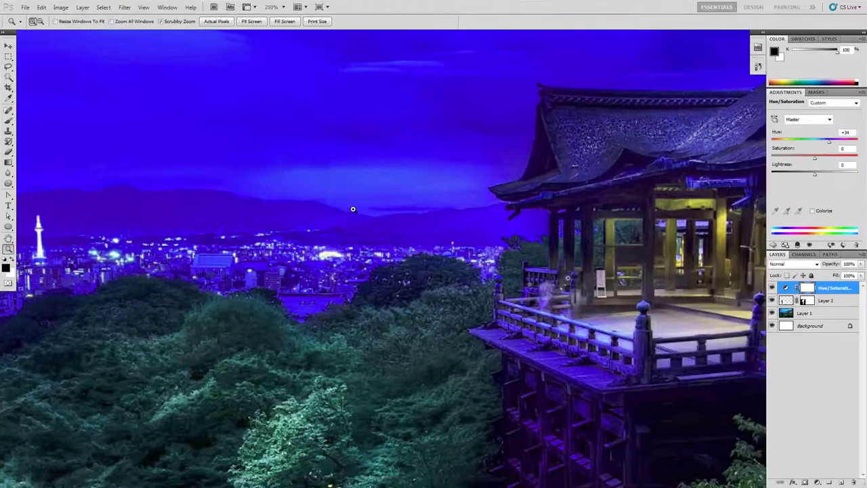
- Pan across the picture with the Hand tool at 200% in full screen mode with the menu bar
key("h")
left_click_drag(477, 205, 310, 221)
left_click_drag(535, 191, 304, 216)
left_click_drag(130, 111, 382, 200)
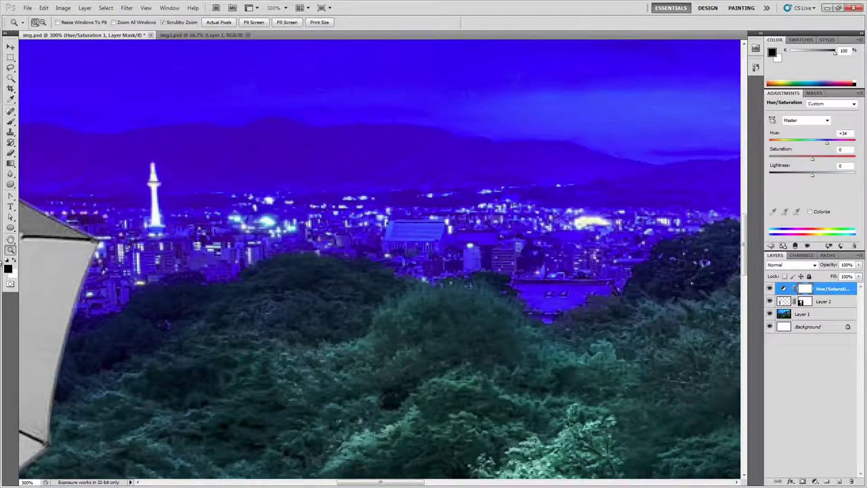
- Switch between the Hand and Zoom tools, and activate the Brush tool
left_click(12, 240)
left_click(12, 251)
left_click(13, 239)
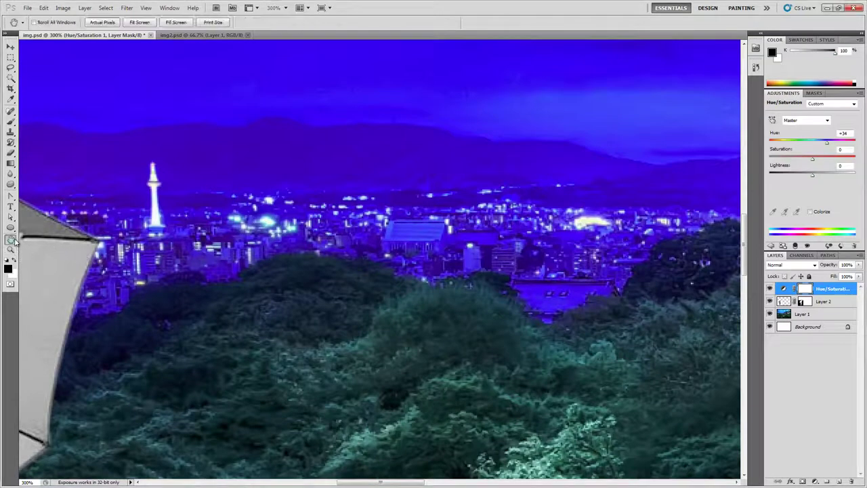
left_click(8, 125)
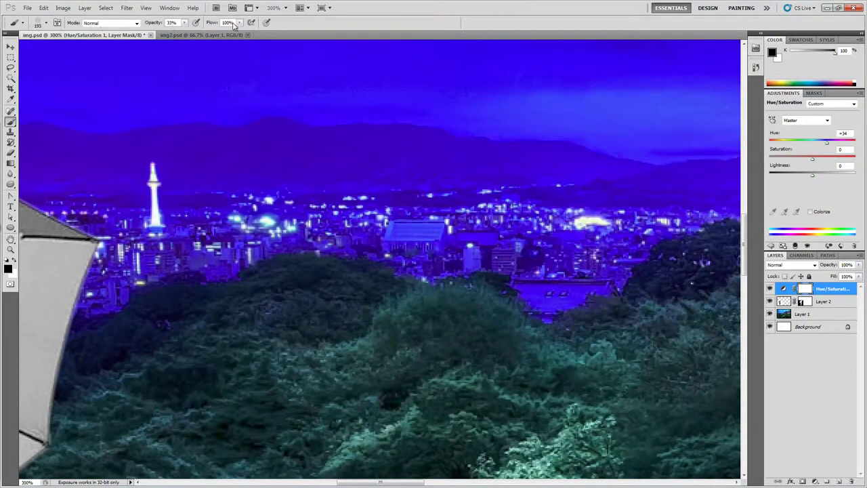